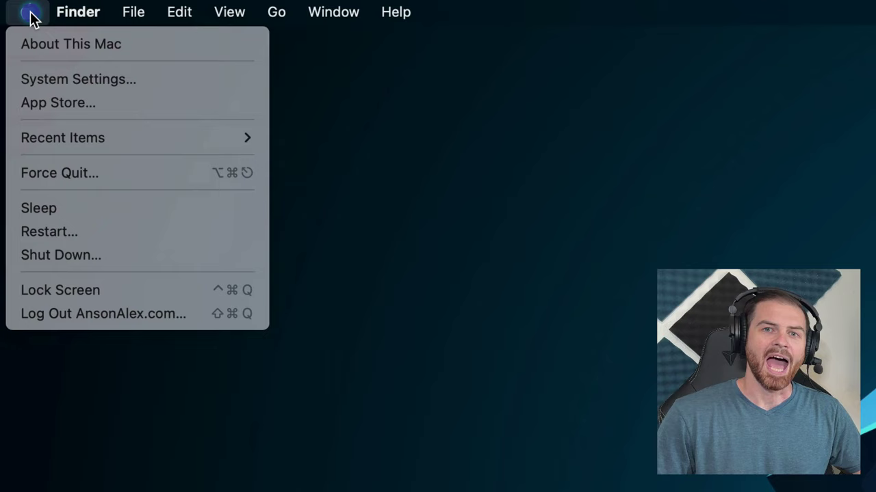
Step: Open the Mac's storage settings and review the large files in the Documents category, selecting the largest one
{"action": "left_click", "coordinate": [206, 82]}
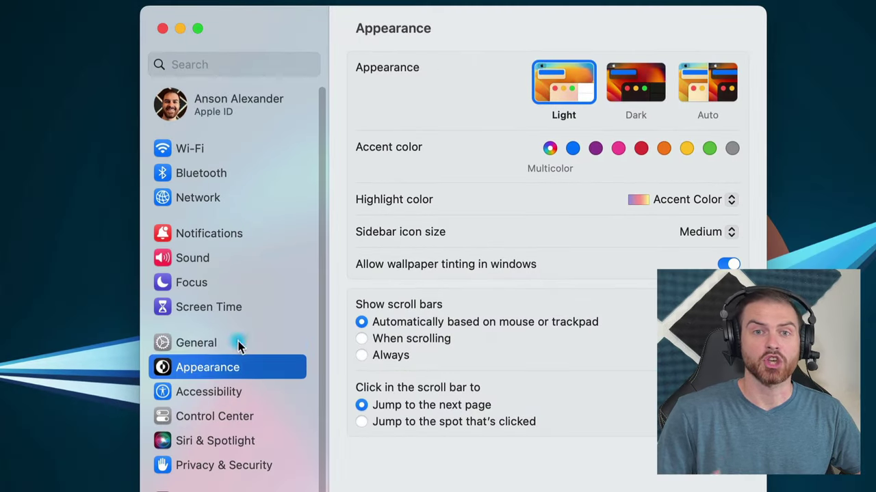
{"action": "left_click", "coordinate": [238, 344]}
{"action": "left_click", "coordinate": [474, 145]}
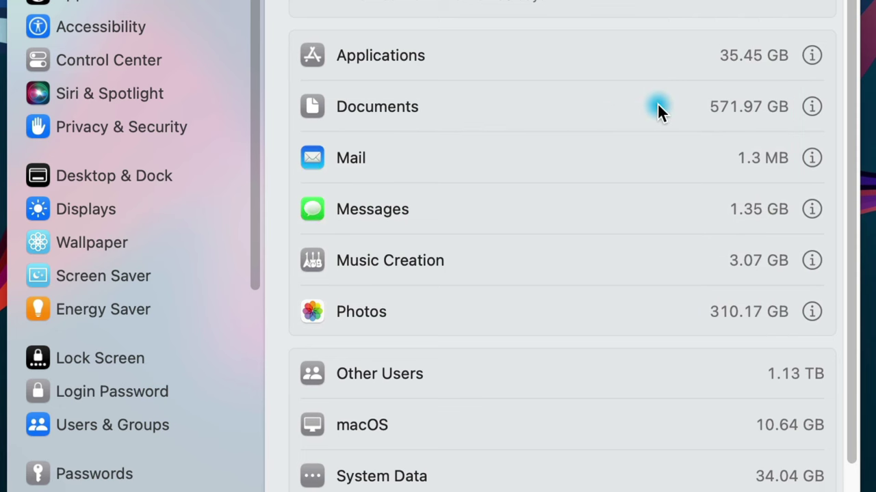
{"action": "left_click", "coordinate": [812, 106]}
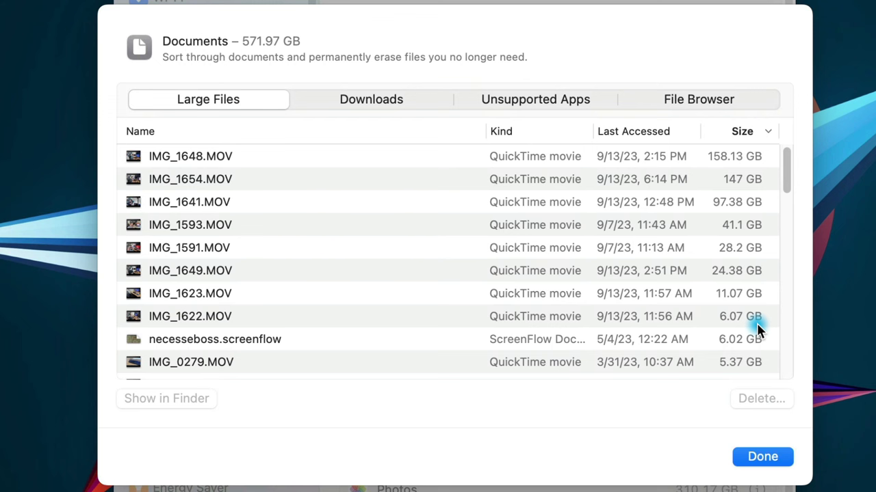
{"action": "left_click", "coordinate": [424, 158]}
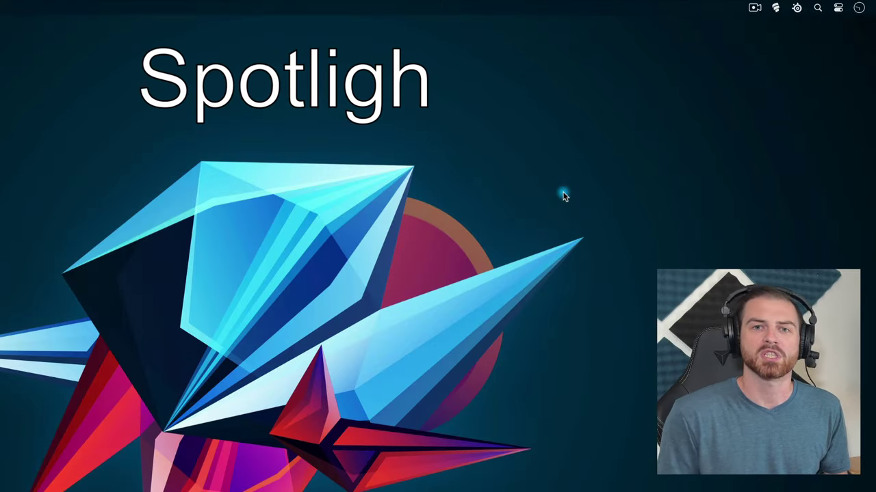
Step: Open Spotlight Search from the desktop, dismiss it, and bring it up again
{"action": "left_click", "coordinate": [818, 8]}
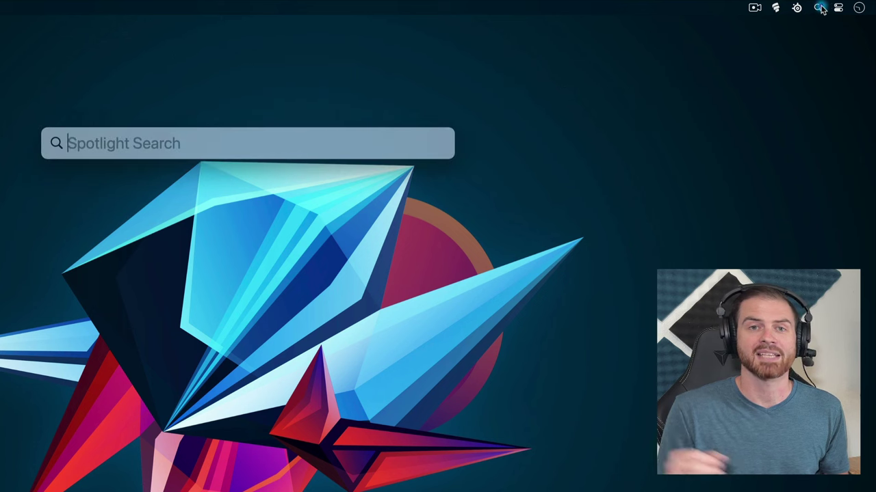
{"action": "left_click", "coordinate": [345, 189]}
{"action": "key", "text": "super+space"}
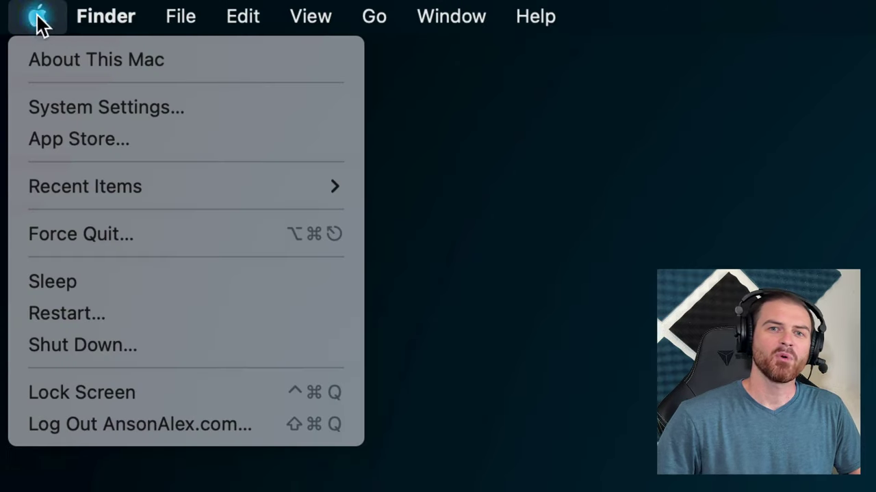
Step: Open the Siri & Spotlight system settings and review the categories included in Spotlight search results
{"action": "left_click", "coordinate": [205, 110]}
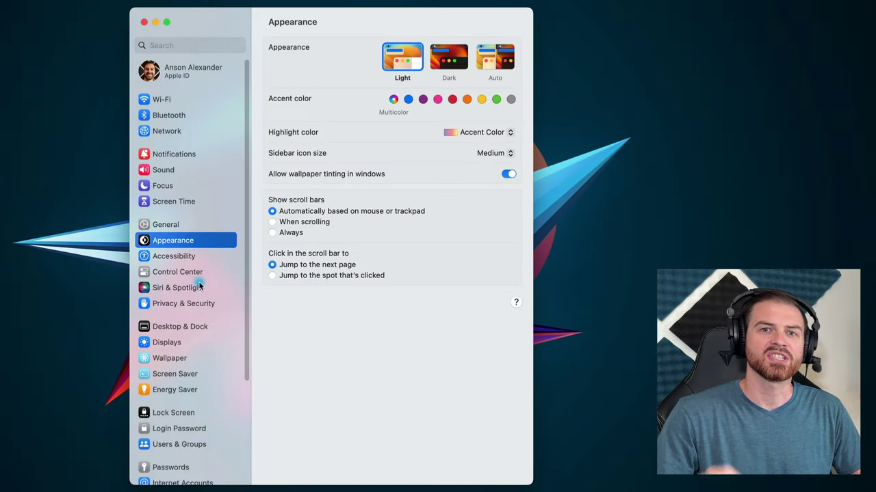
{"action": "left_click", "coordinate": [209, 289]}
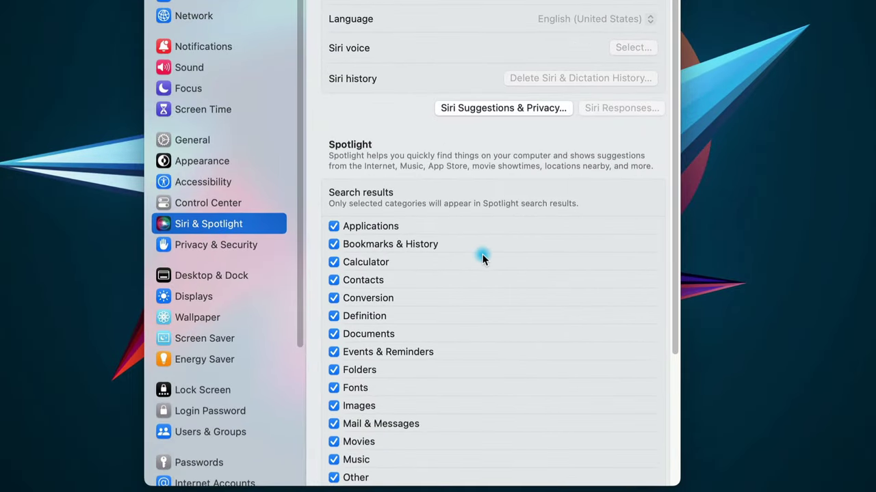
{"action": "scroll", "coordinate": [532, 251], "scroll_direction": "down", "scroll_amount": 3}
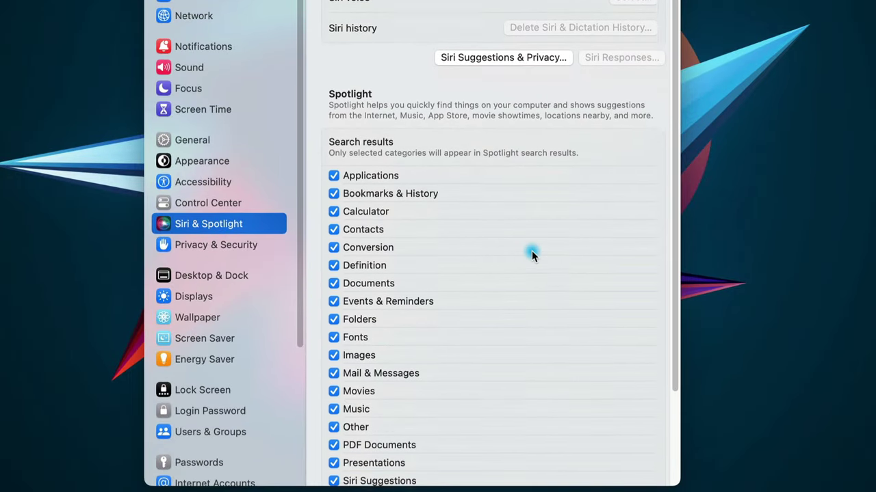
{"action": "scroll", "coordinate": [532, 255], "scroll_direction": "down", "scroll_amount": 2}
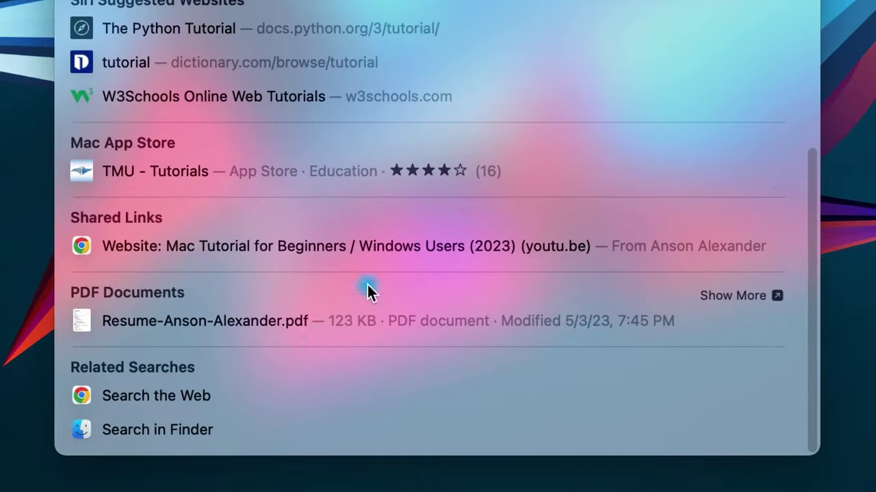
Step: Continue the Spotlight search for "tutorial" in Finder and show the results as a list
{"action": "left_click", "coordinate": [235, 437]}
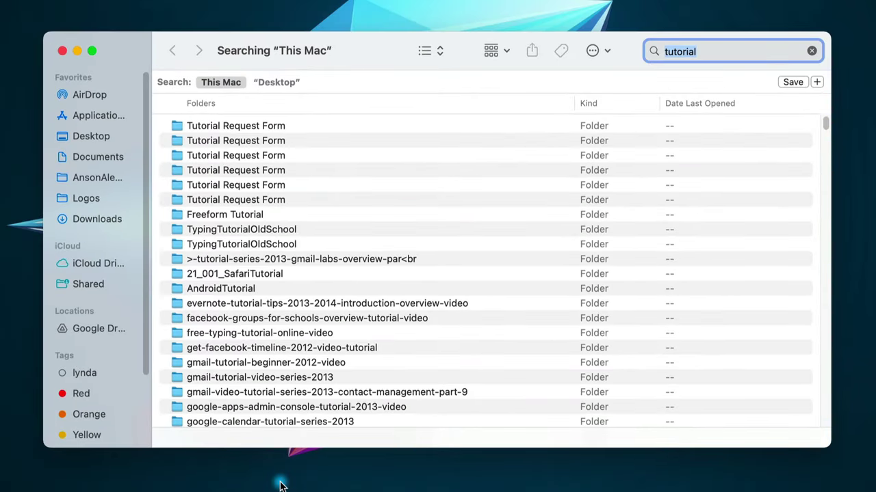
{"action": "left_click", "coordinate": [440, 52]}
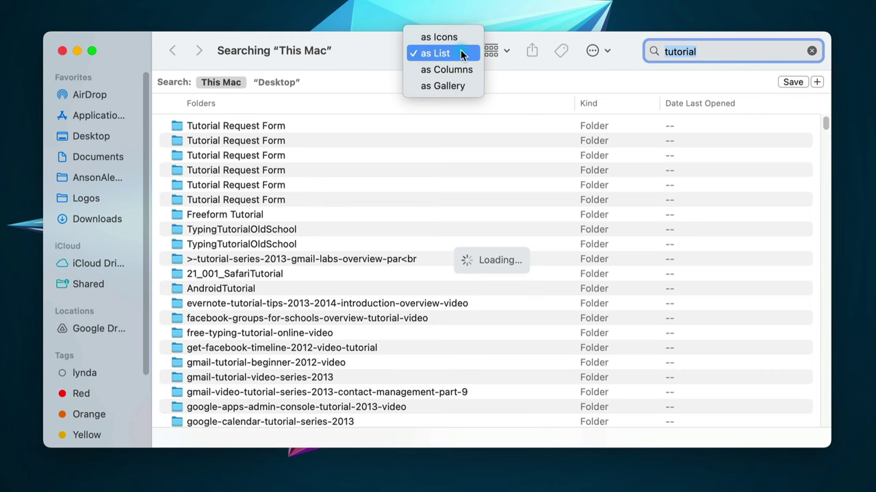
{"action": "left_click", "coordinate": [461, 54]}
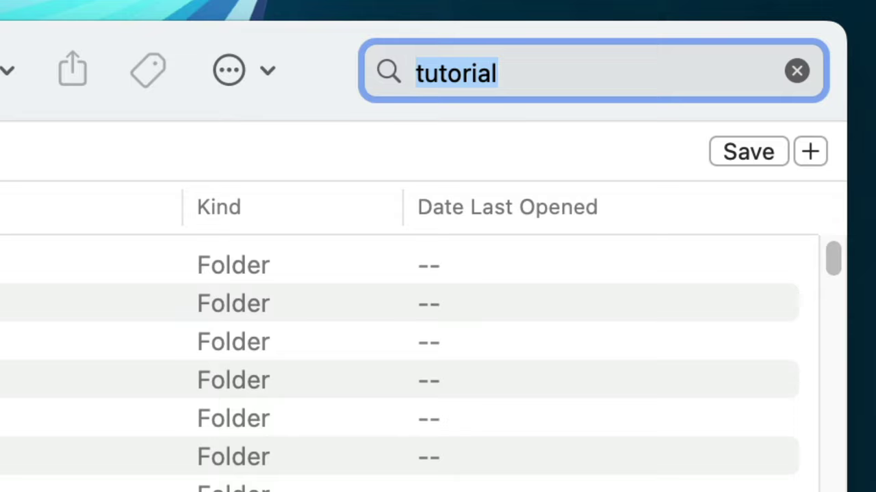
Step: Add a search criterion limiting the results to items whose created date is this month
{"action": "left_click", "coordinate": [810, 154]}
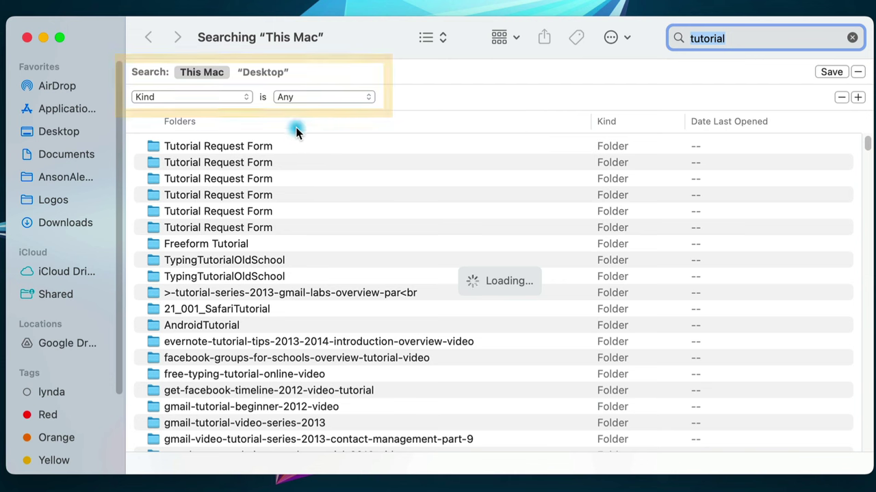
{"action": "left_click", "coordinate": [240, 97]}
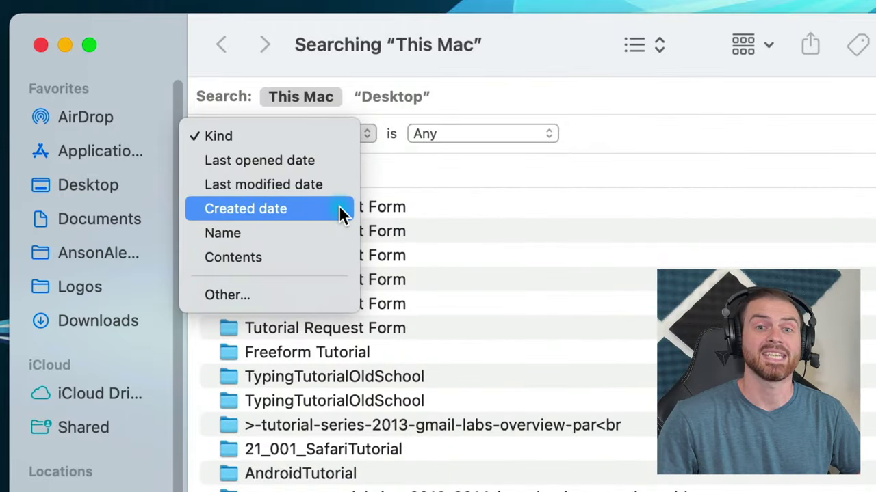
{"action": "left_click", "coordinate": [342, 207]}
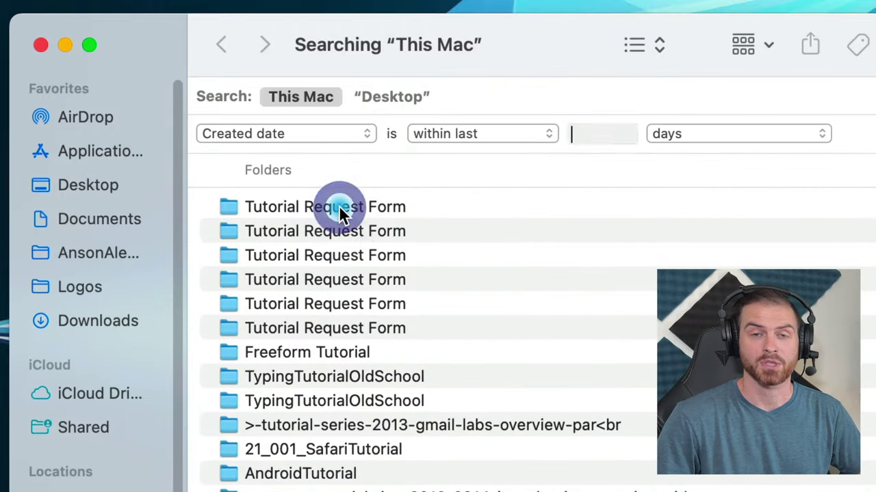
{"action": "left_click", "coordinate": [508, 134]}
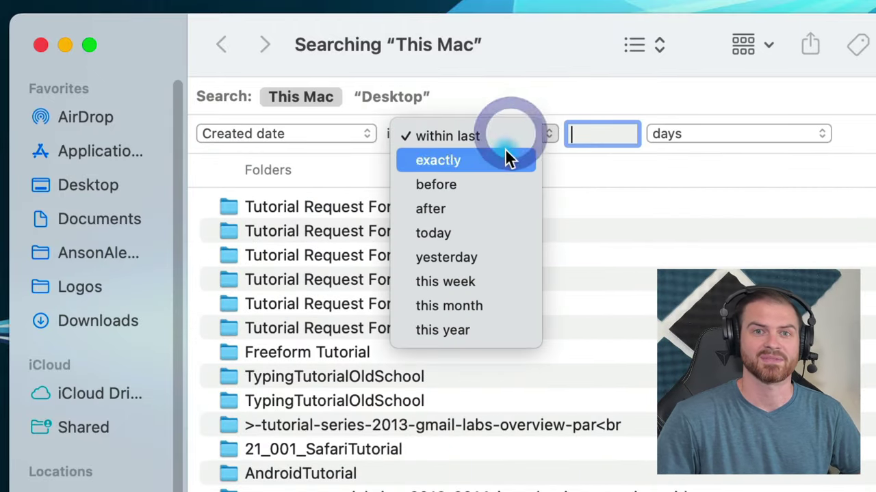
{"action": "left_click", "coordinate": [510, 306]}
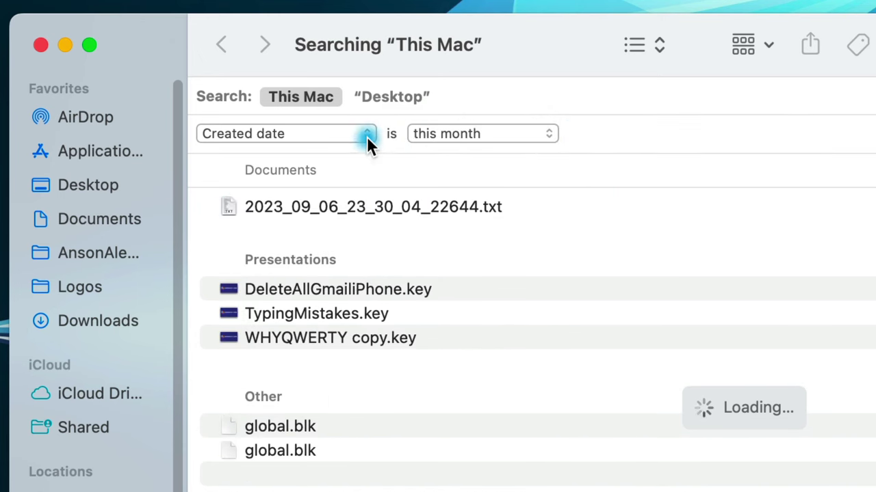
Step: Look up "size" among the other search attributes and add File Size to the criteria menu
{"action": "left_click", "coordinate": [367, 134]}
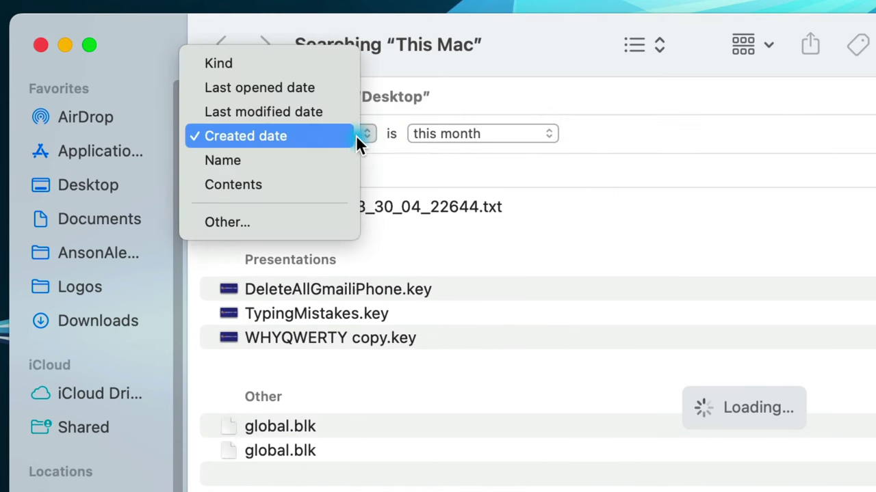
{"action": "left_click", "coordinate": [307, 223]}
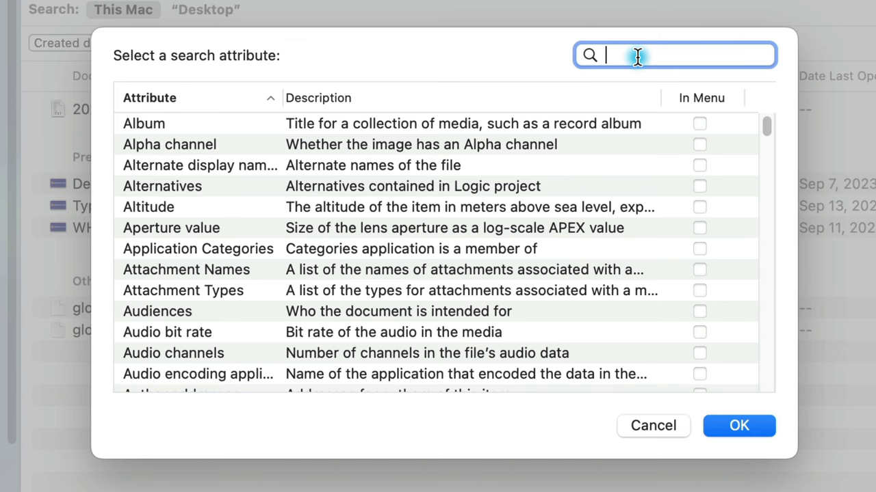
{"action": "type", "text": "size"}
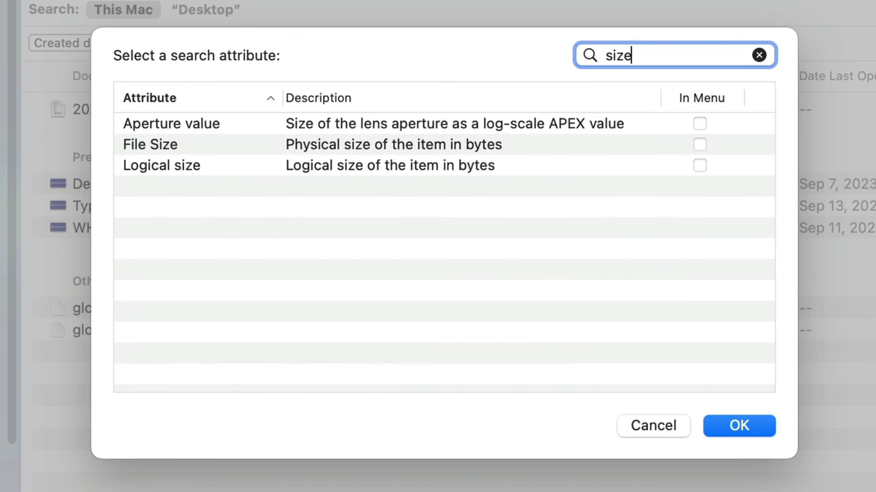
{"action": "left_click", "coordinate": [700, 145]}
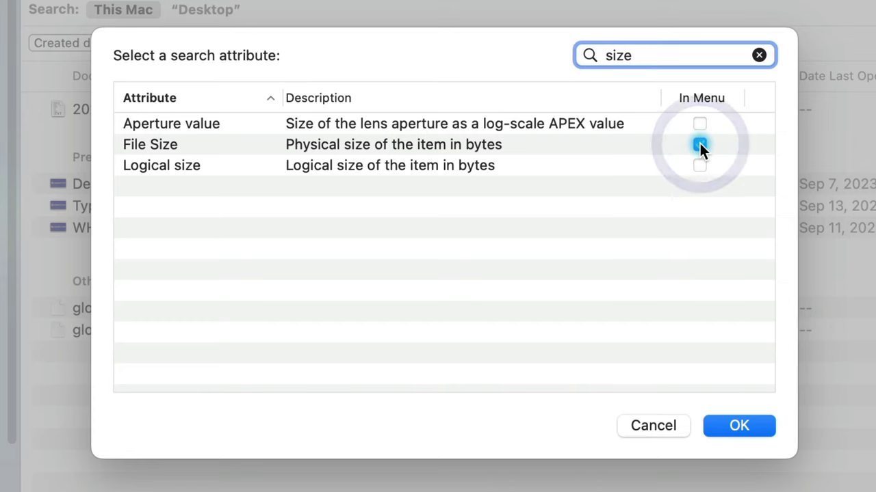
Step: Look up "extension" among the other search attributes and add File extension to the criteria menu
{"action": "left_click", "coordinate": [563, 215]}
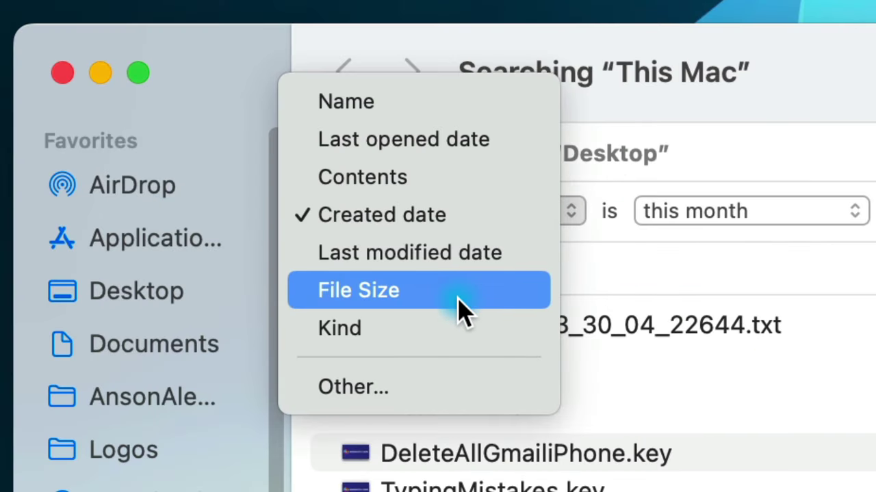
{"action": "left_click", "coordinate": [353, 387]}
{"action": "type", "text": "extension"}
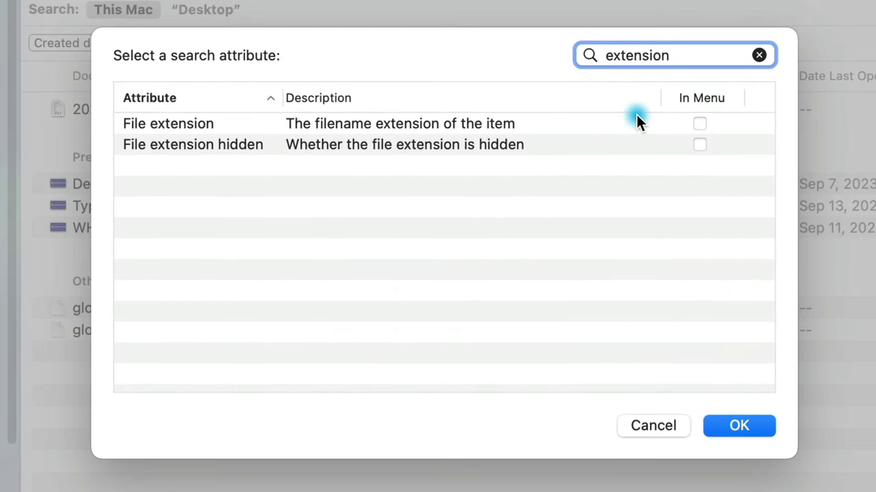
{"action": "left_click", "coordinate": [698, 123]}
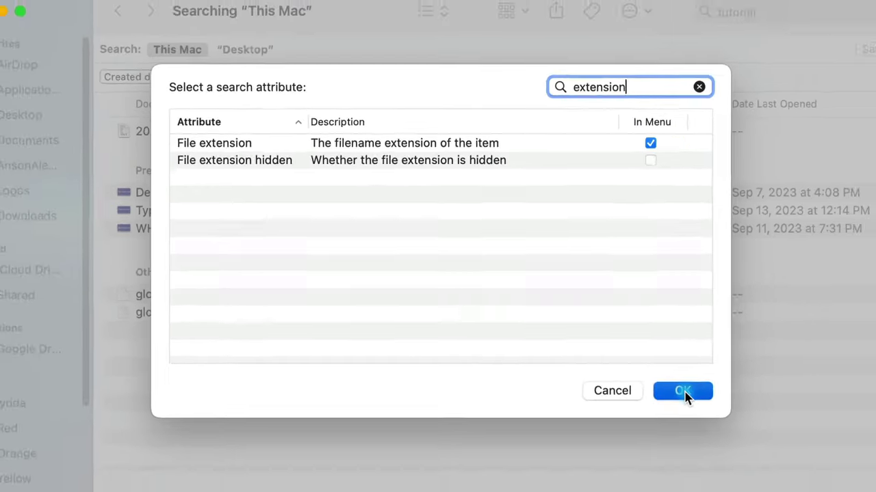
{"action": "left_click", "coordinate": [741, 427]}
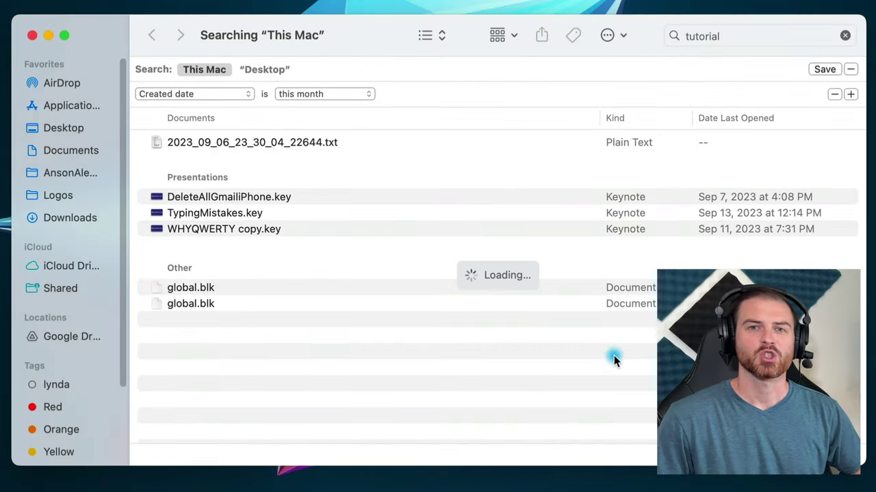
Step: Change the search criterion to file extension is pdf, and add and remove a second criterion row
{"action": "left_click", "coordinate": [240, 94]}
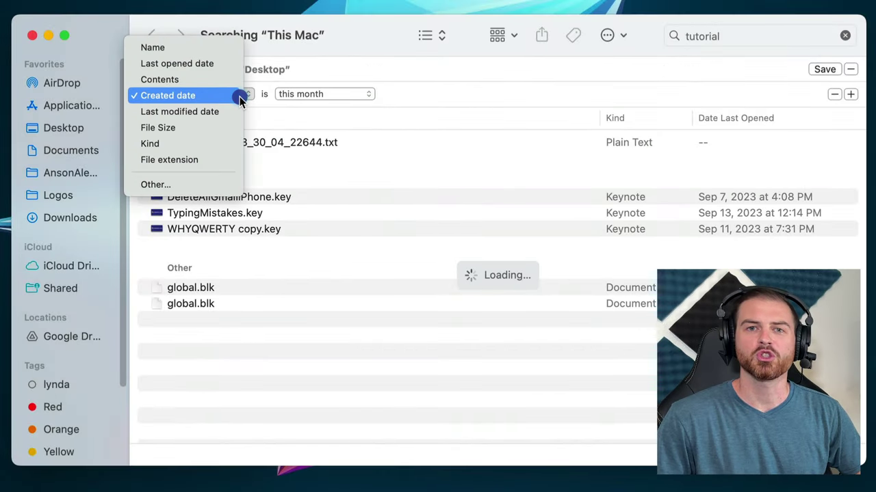
{"action": "left_click", "coordinate": [217, 158]}
{"action": "left_click", "coordinate": [293, 94]}
{"action": "type", "text": "pdf"}
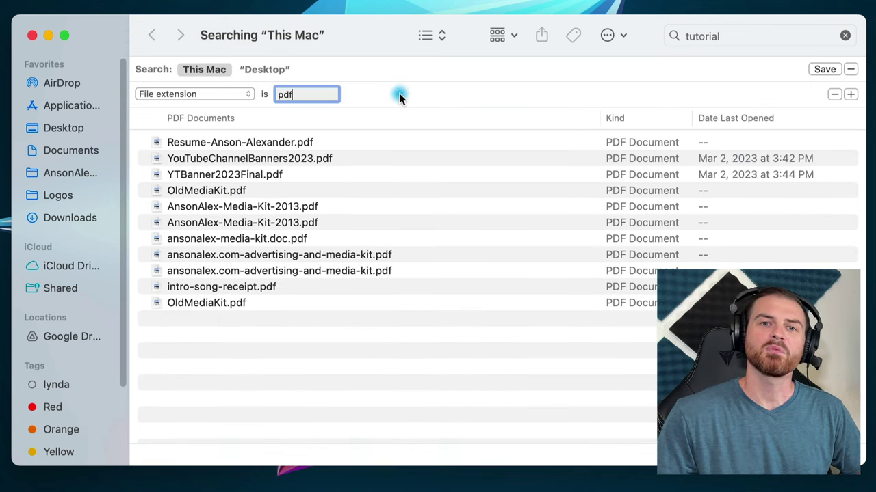
{"action": "left_click", "coordinate": [850, 95]}
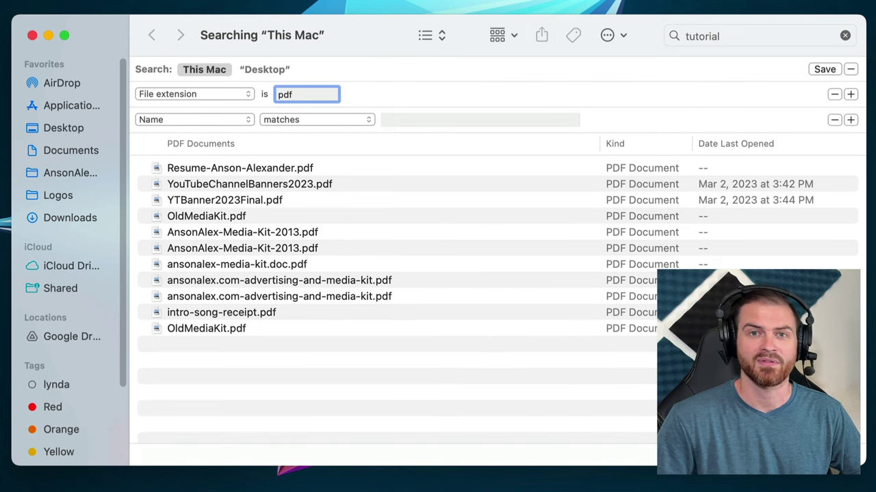
{"action": "left_click", "coordinate": [834, 119]}
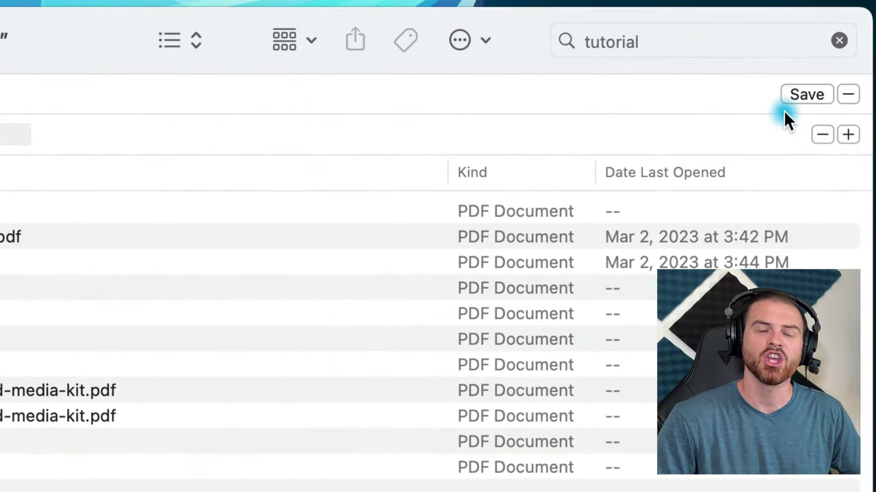
Step: Save the search as a smart folder named PDFs in Saved Searches, keeping it added to the sidebar
{"action": "left_click", "coordinate": [792, 98]}
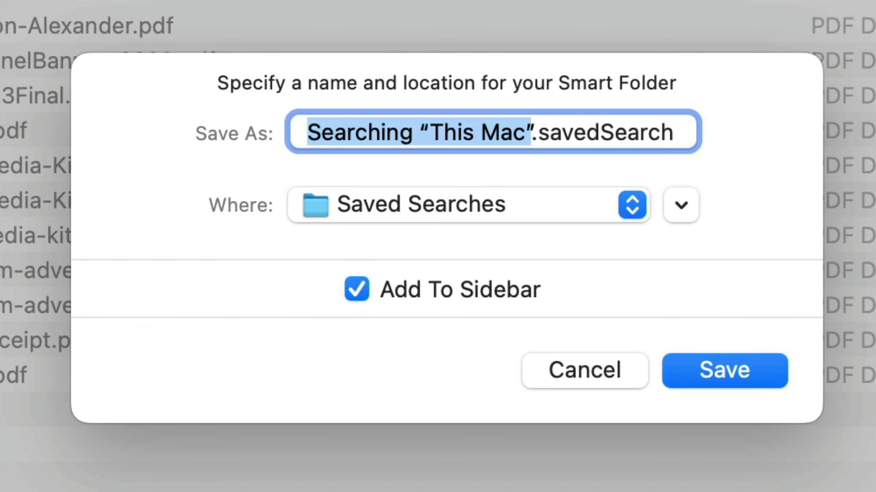
{"action": "type", "text": "PDFs"}
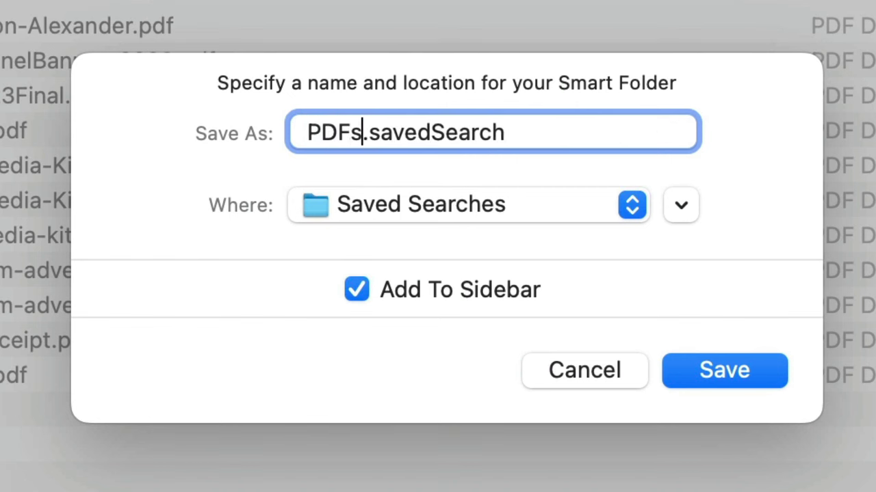
{"action": "left_click", "coordinate": [760, 363]}
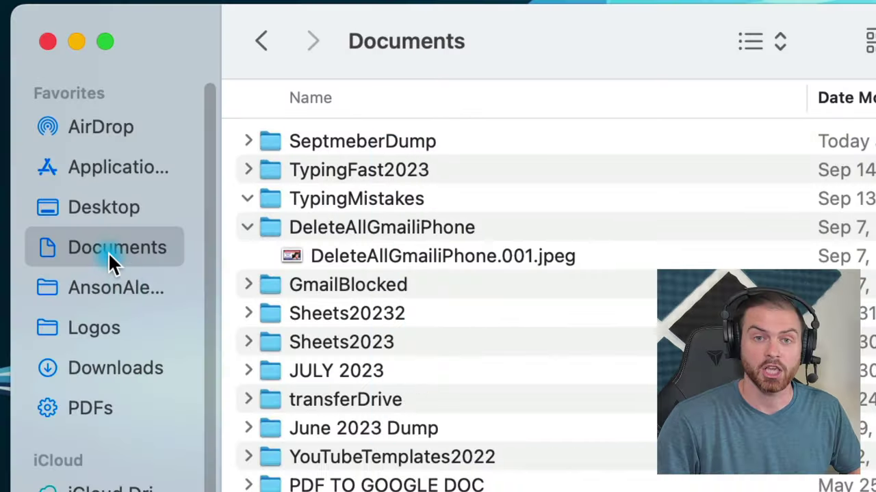
Step: Search for "tutorial" from the Documents folder and limit the search scope to Documents
{"action": "left_click", "coordinate": [109, 251]}
{"action": "left_click", "coordinate": [697, 39]}
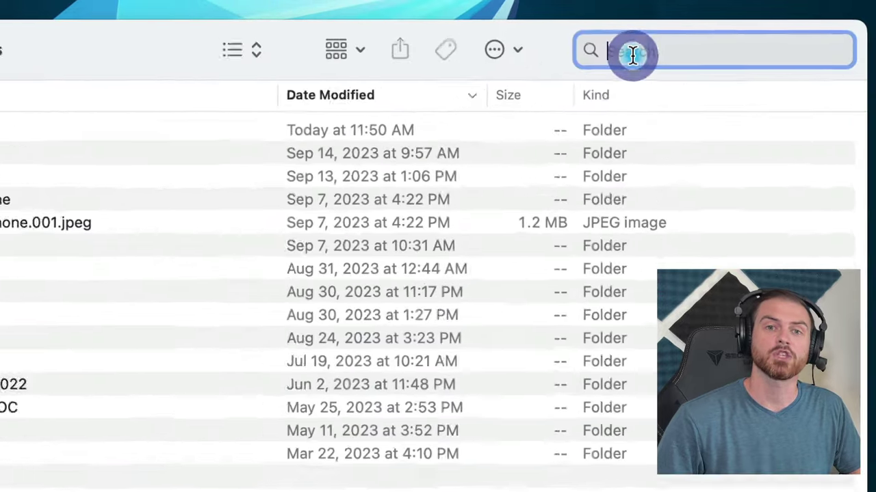
{"action": "type", "text": "t"}
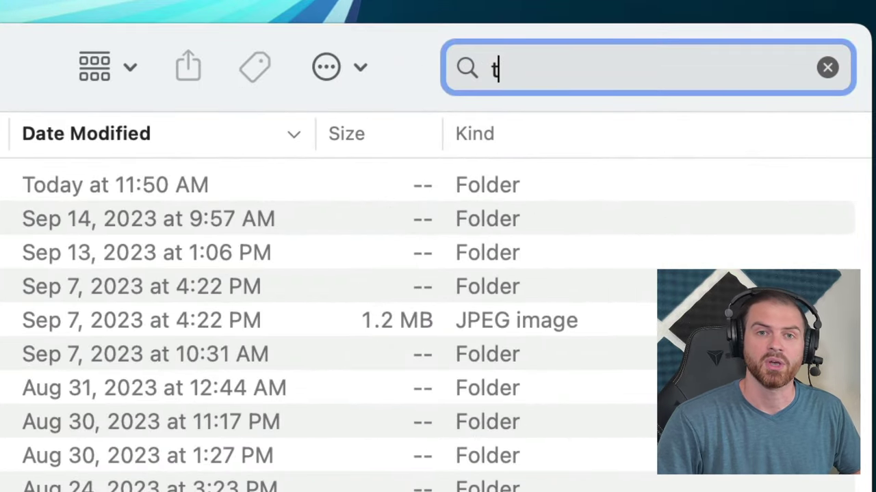
{"action": "type", "text": "utorial"}
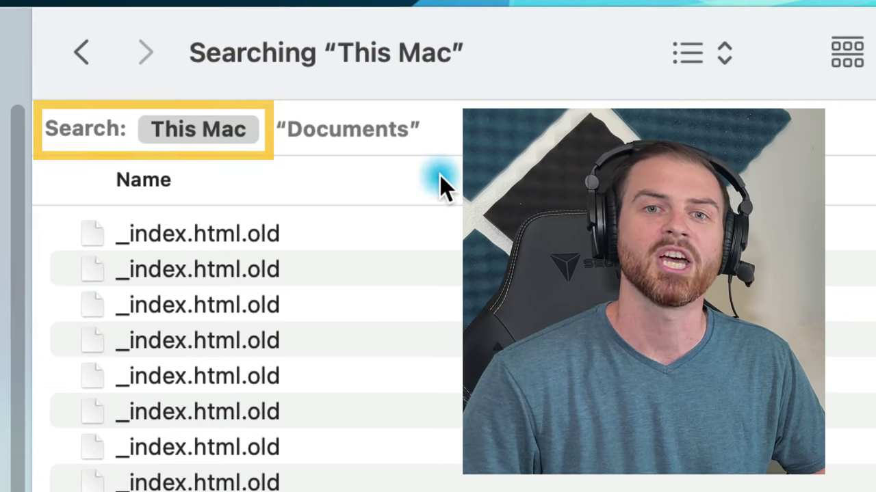
{"action": "left_click", "coordinate": [349, 134]}
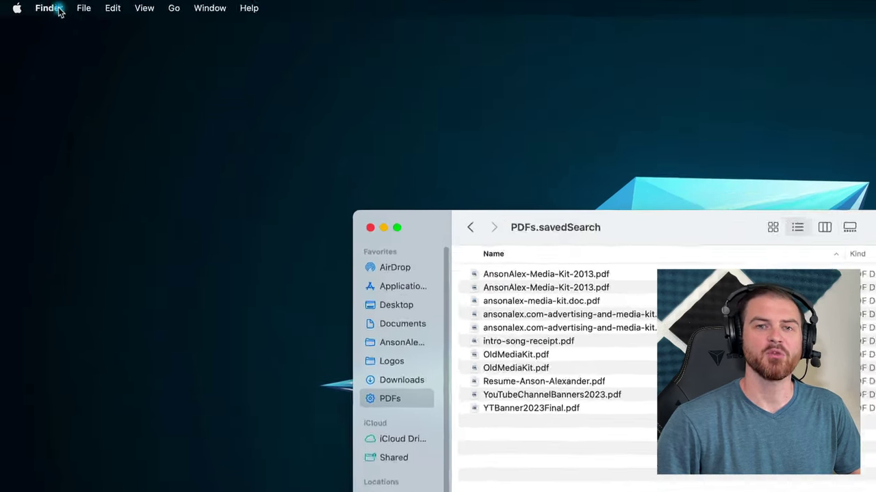
Step: In Finder Settings, hide AirDrop, Applications, iCloud Drive, Shared, Cloud Storage and Bonjour computers from the sidebar, and close the settings
{"action": "left_click", "coordinate": [30, 5]}
{"action": "left_click", "coordinate": [149, 83]}
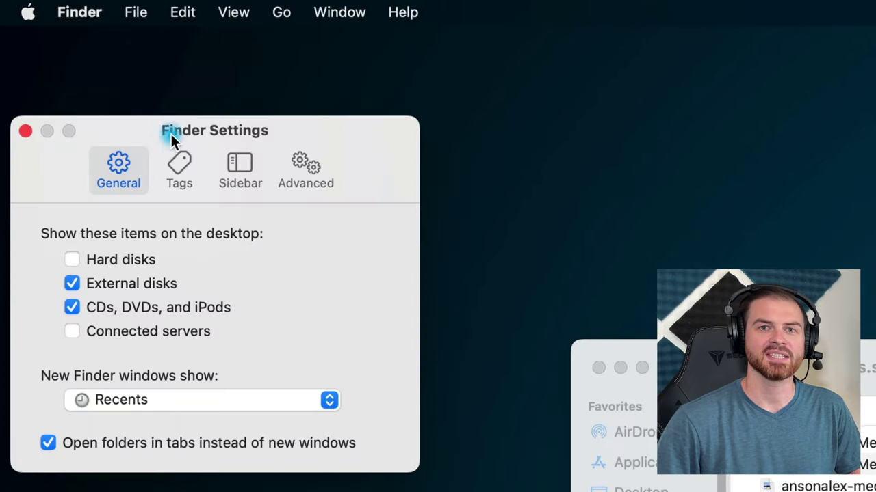
{"action": "left_click", "coordinate": [240, 171]}
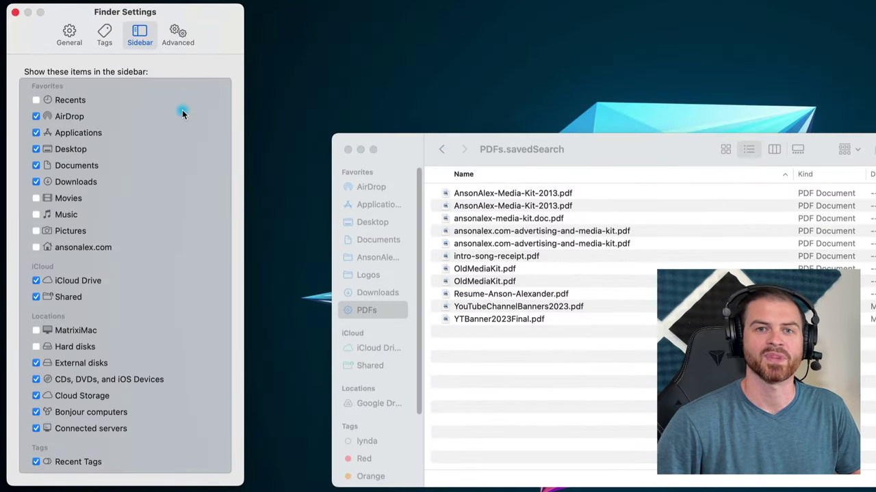
{"action": "left_click", "coordinate": [36, 116]}
{"action": "left_click", "coordinate": [37, 132]}
{"action": "left_click", "coordinate": [34, 166]}
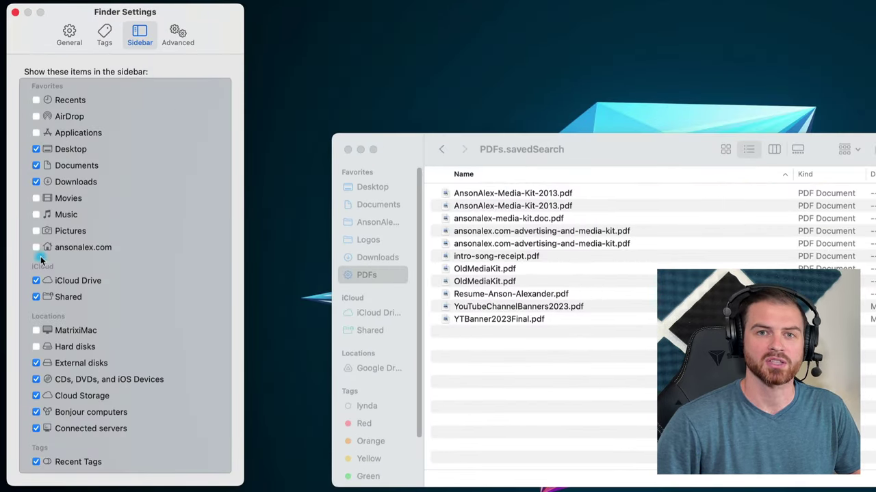
{"action": "left_click", "coordinate": [36, 396]}
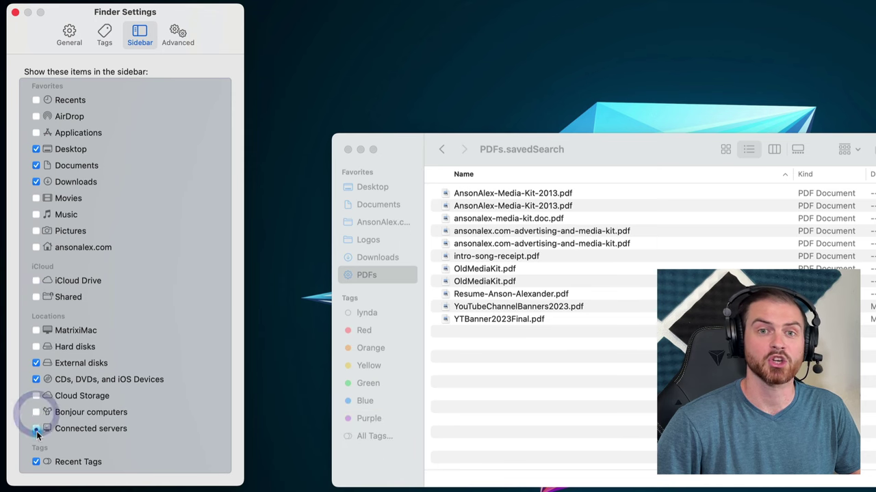
{"action": "left_click", "coordinate": [16, 13]}
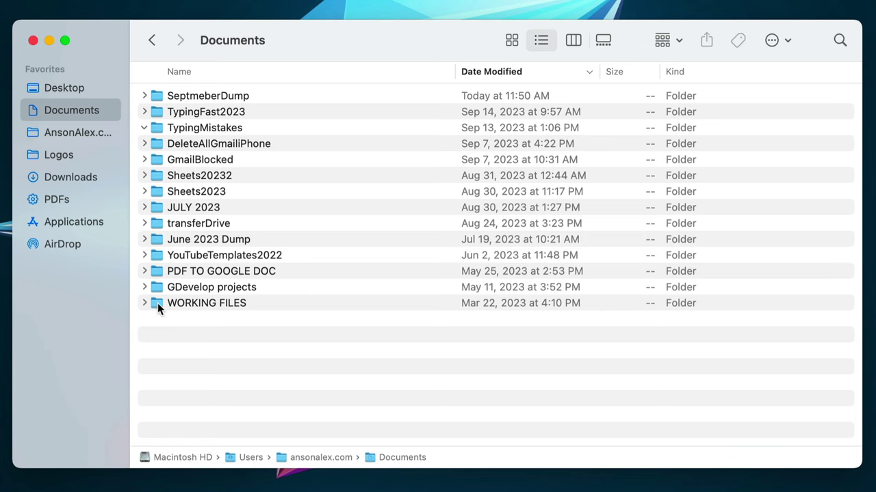
Step: Add the WORKING FILES folder from Documents to the sidebar favorites, directly above Logos
{"action": "left_click_drag", "start_coordinate": [158, 303], "coordinate": [78, 156]}
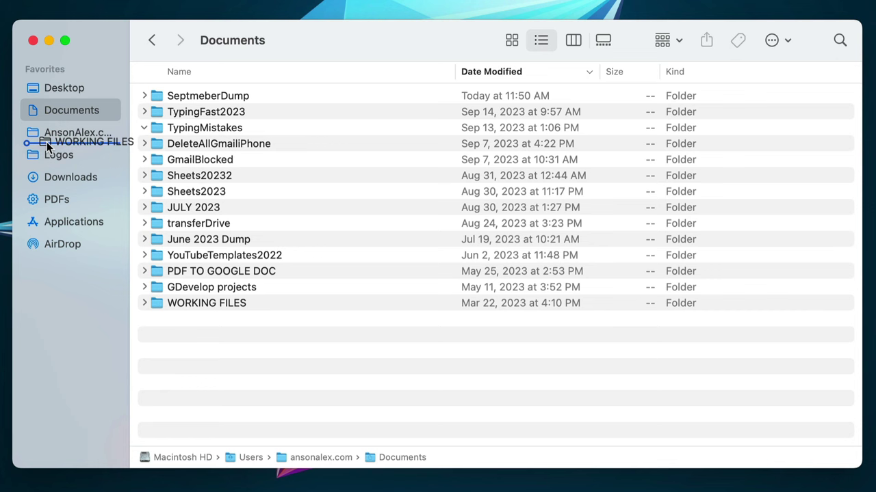
{"action": "left_click_drag", "start_coordinate": [47, 141], "coordinate": [46, 142]}
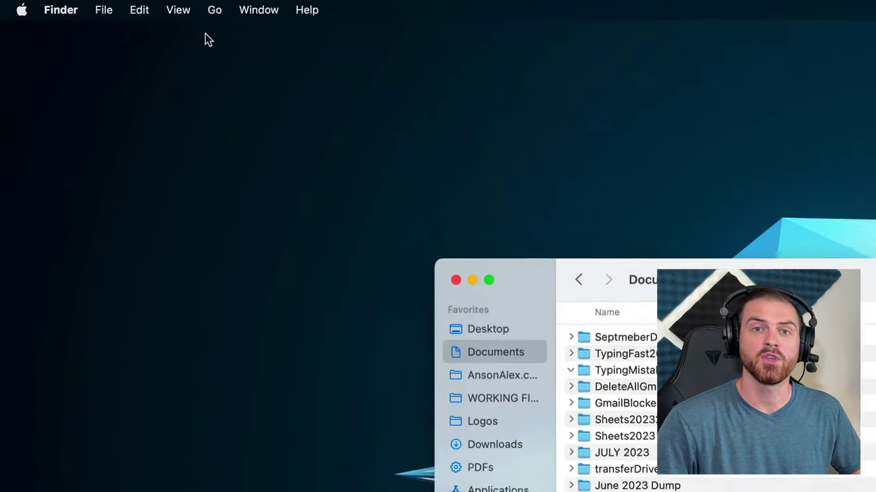
Step: Show the path bar in the Finder window and use it to open the home folder containing Documents
{"action": "left_click", "coordinate": [114, 6]}
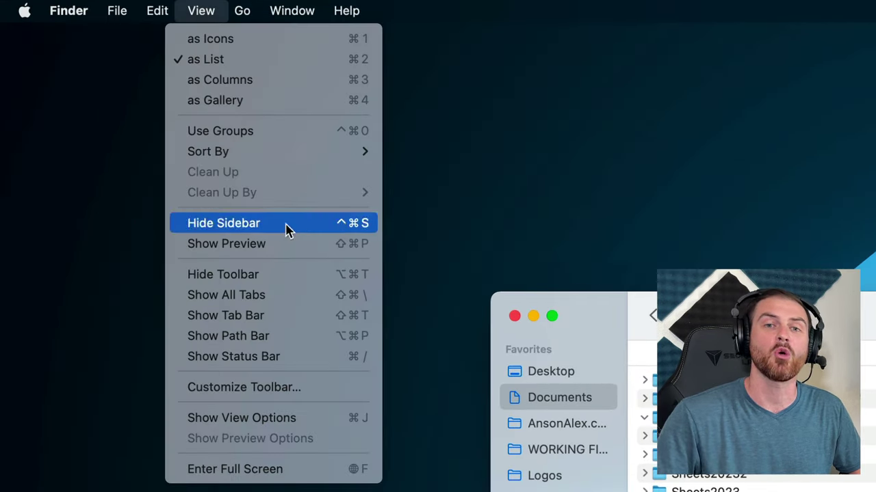
{"action": "left_click", "coordinate": [293, 341]}
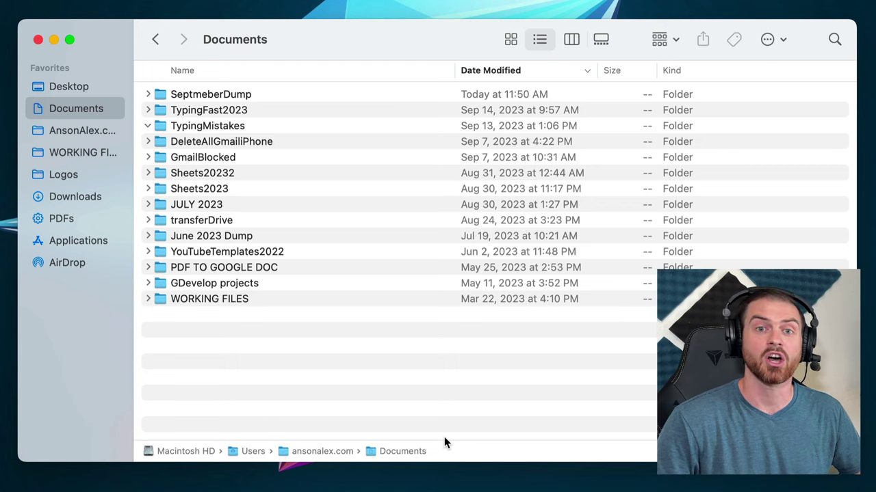
{"action": "double_click", "coordinate": [329, 453]}
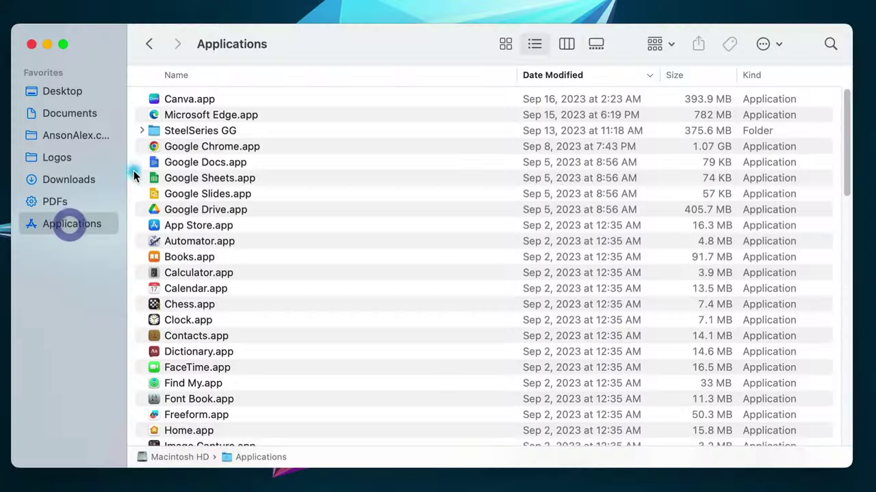
Step: Show the package contents of Canva.app in Applications and expand its Contents folder
{"action": "right_click", "coordinate": [178, 103]}
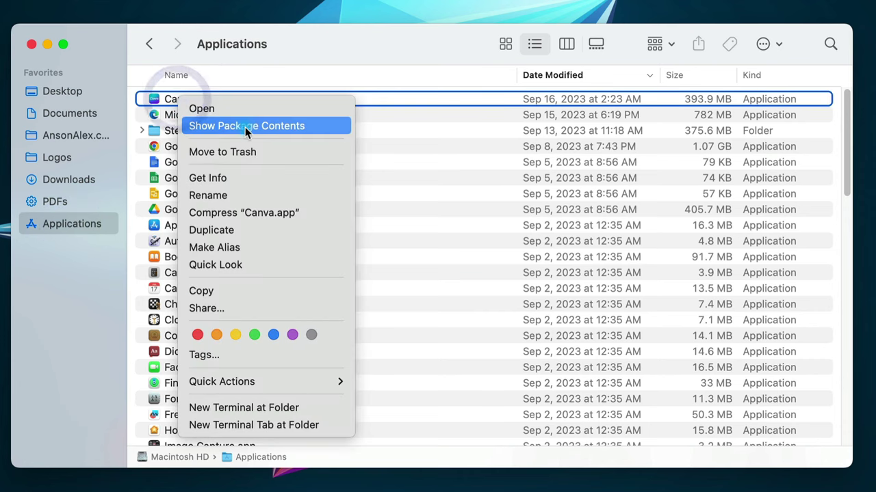
{"action": "left_click", "coordinate": [328, 126]}
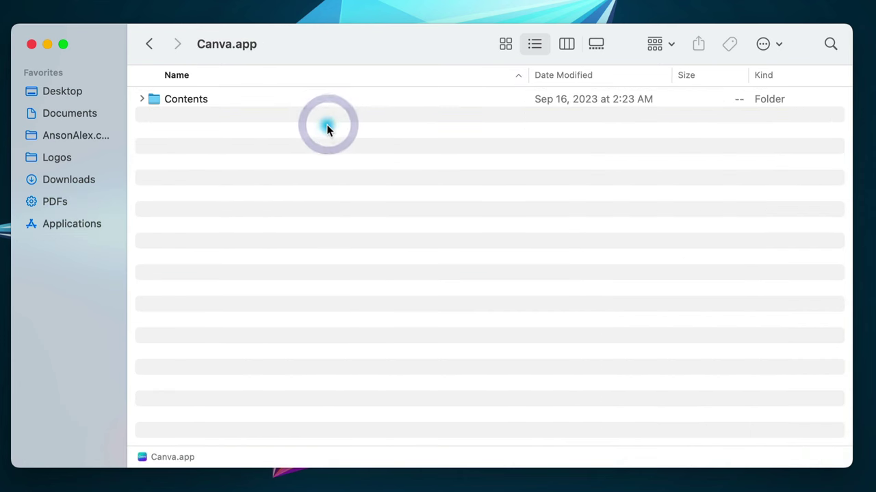
{"action": "left_click", "coordinate": [141, 99]}
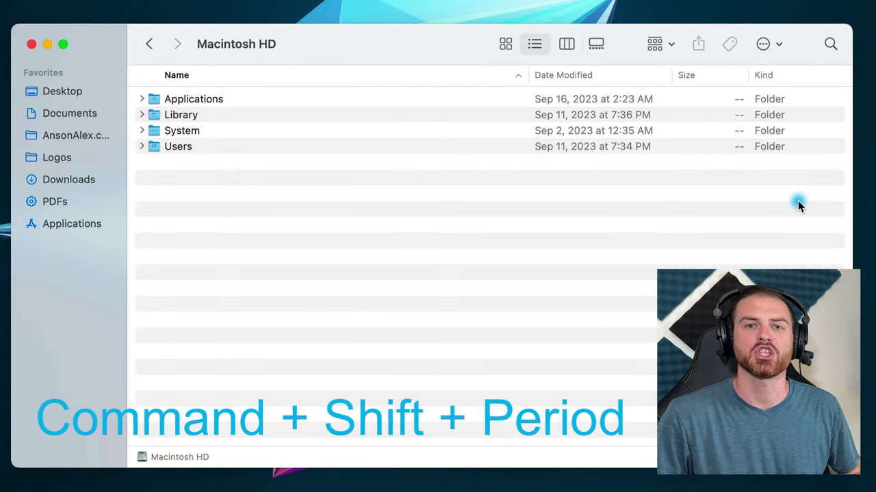
Step: Show the hidden files and folders at the root of Macintosh HD
{"action": "key", "text": "super+shift+period"}
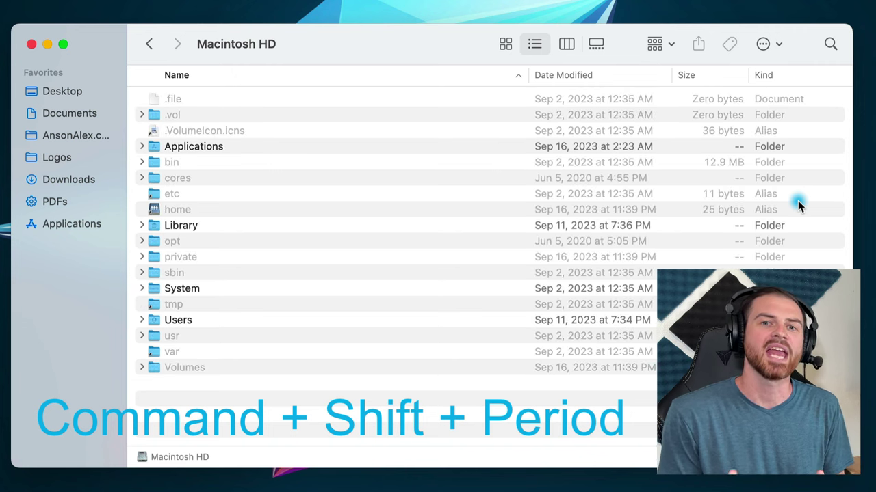